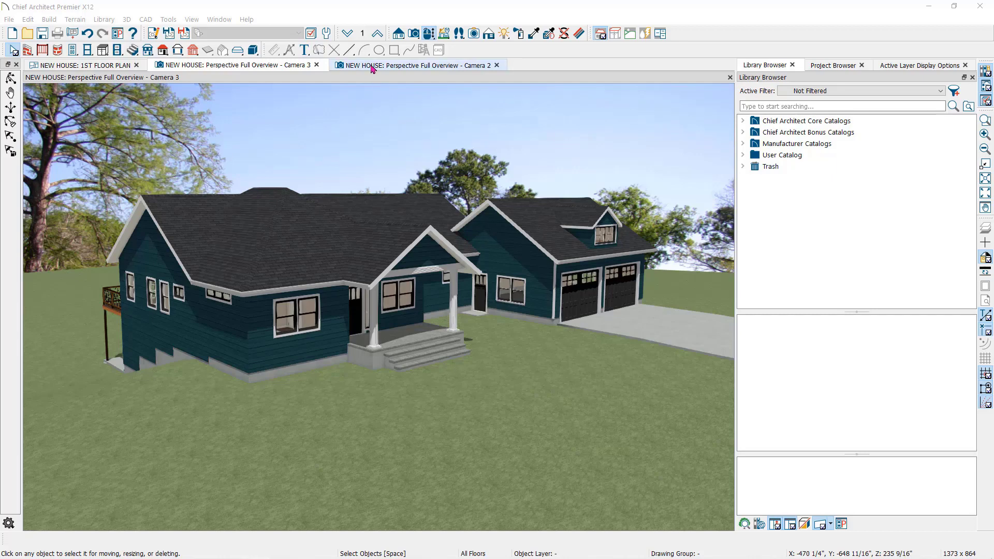
Show the 'Perspective Full Overview - Camera 2' view of the house's framing model
{"action": "left_click", "coordinate": [372, 67]}
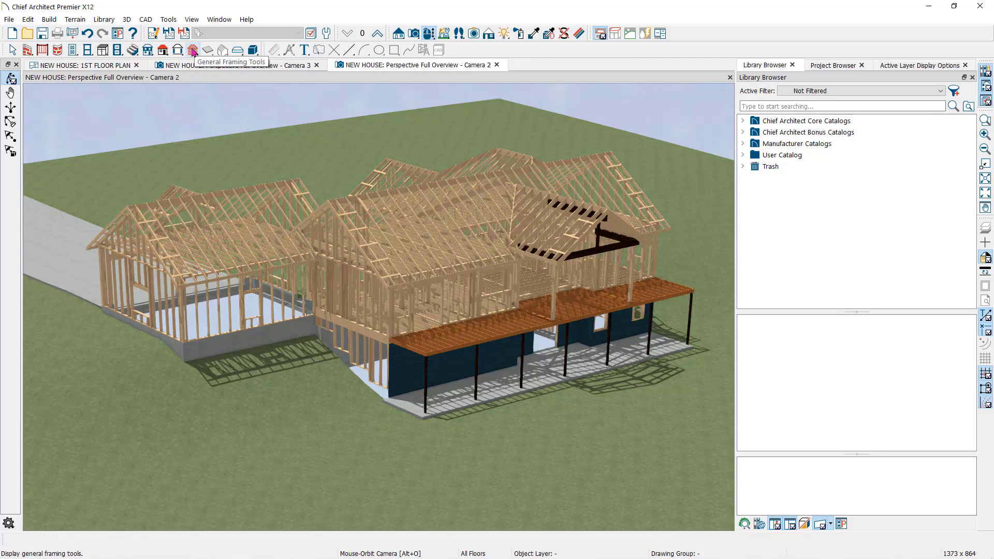
Calculate a materials list for all floors of NEW HOUSE, then close it without saving
{"action": "left_click", "coordinate": [121, 67]}
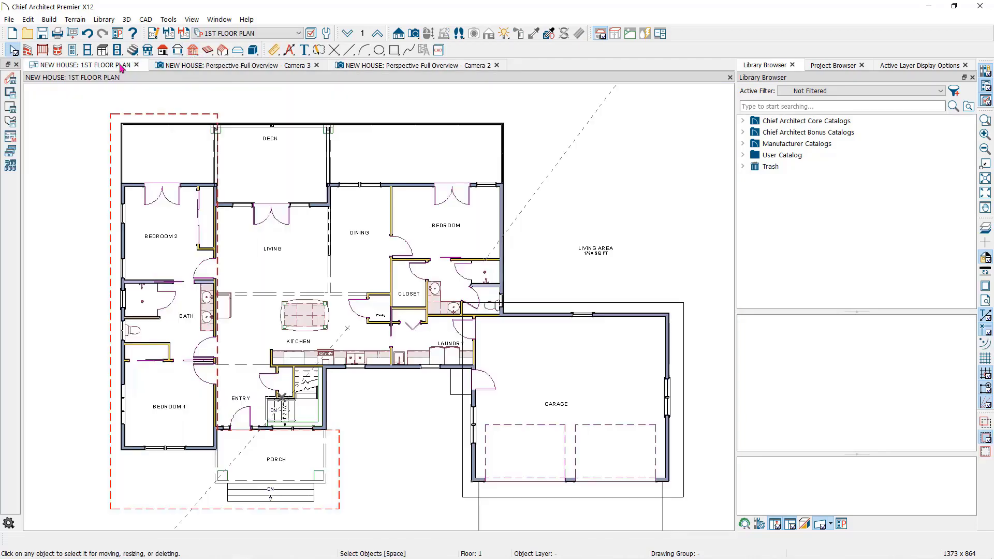
{"action": "left_click", "coordinate": [166, 21]}
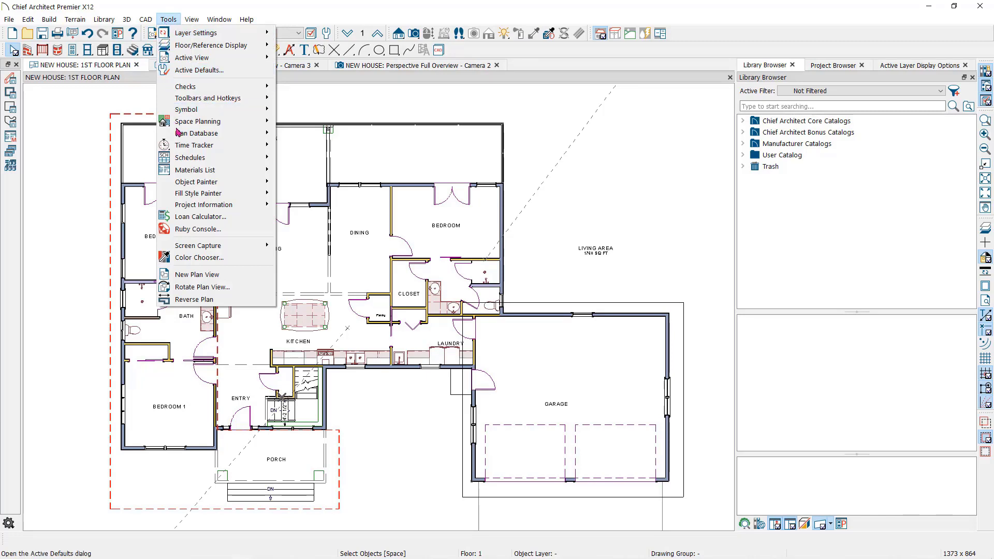
{"action": "mouse_move", "coordinate": [196, 169]}
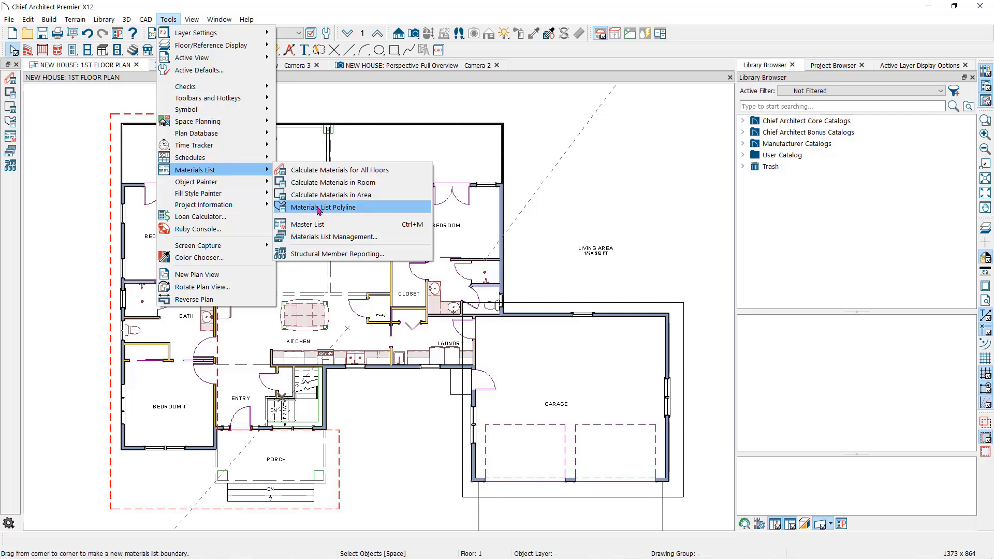
{"action": "left_click", "coordinate": [322, 173]}
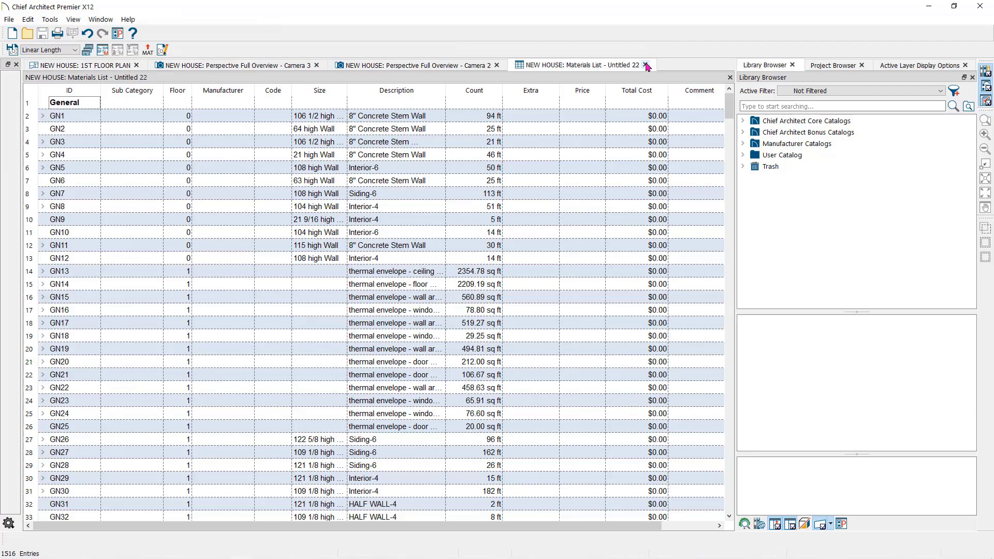
{"action": "left_click", "coordinate": [647, 67]}
{"action": "left_click", "coordinate": [468, 279]}
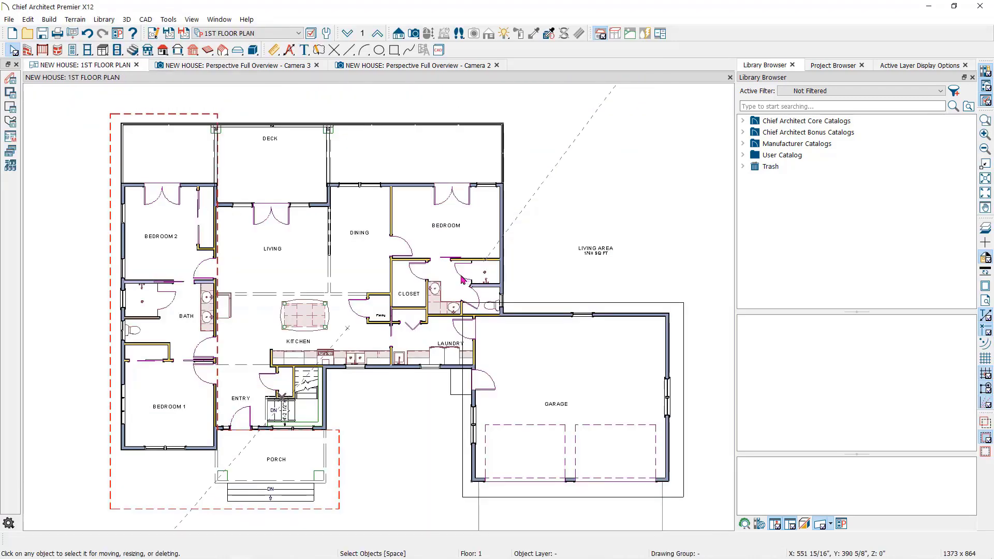
Calculate a materials list for the Dining and Bedroom rooms, then discard it unsaved
{"action": "left_click", "coordinate": [168, 20]}
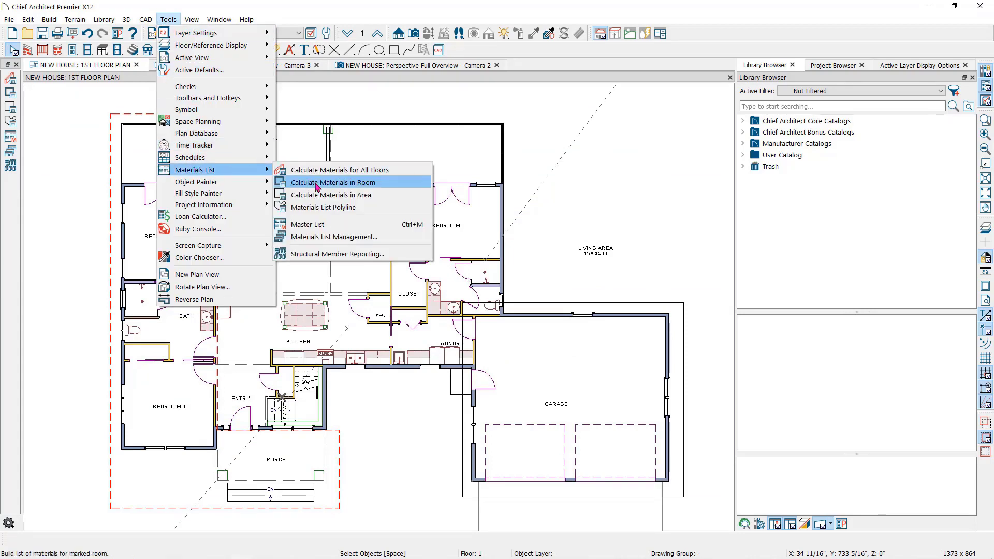
{"action": "left_click", "coordinate": [317, 184]}
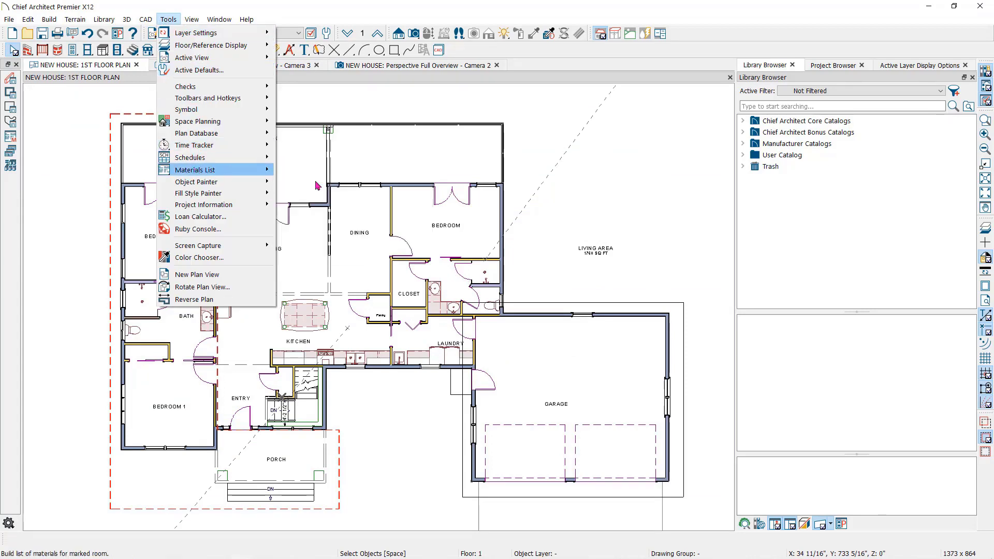
{"action": "left_click", "coordinate": [359, 205]}
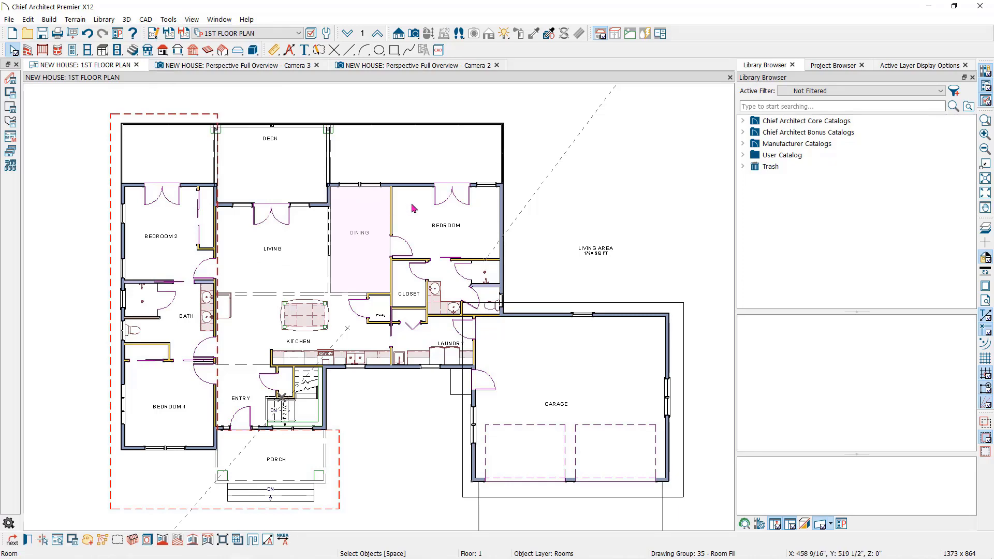
{"action": "left_click", "coordinate": [412, 208], "text": "shift"}
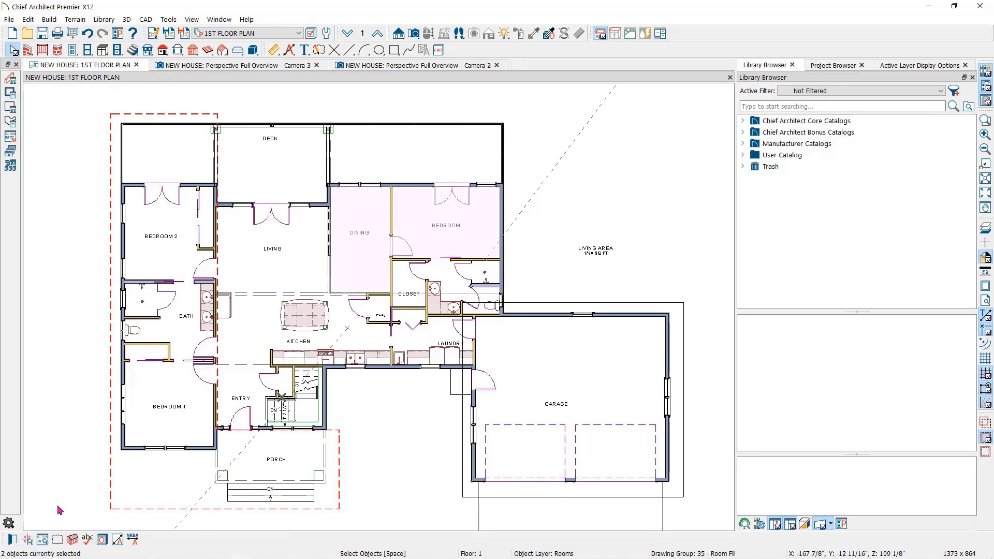
{"action": "left_click", "coordinate": [42, 541]}
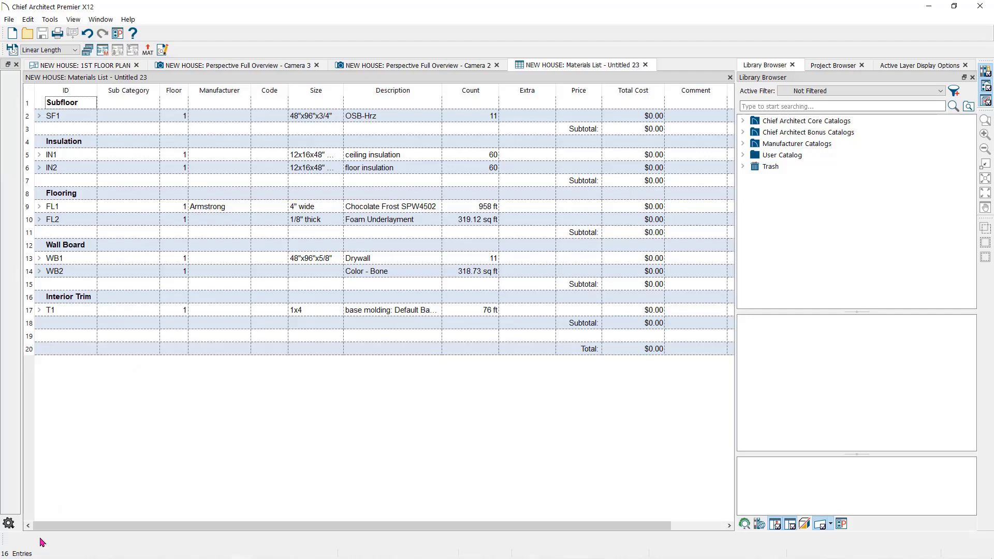
{"action": "left_click", "coordinate": [646, 65]}
{"action": "left_click", "coordinate": [468, 276]}
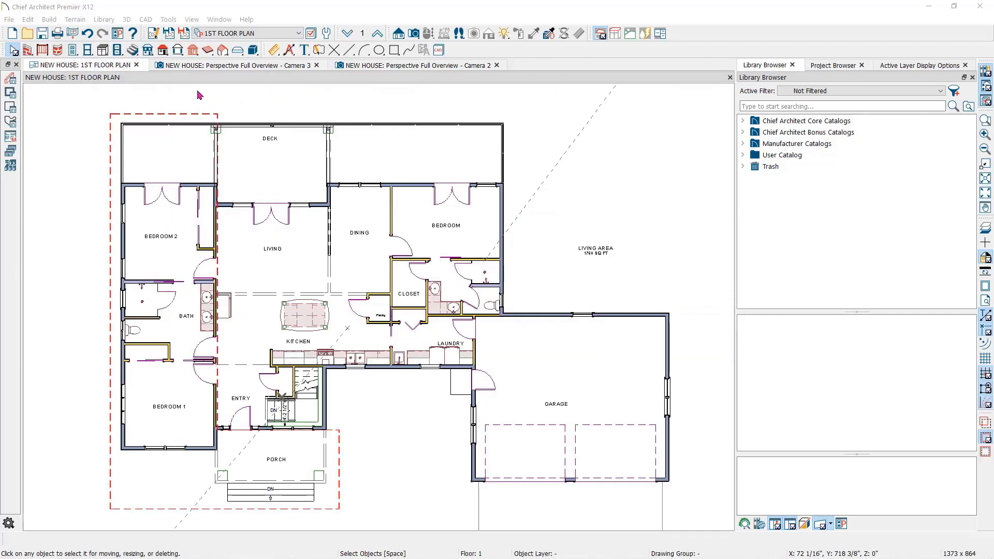
Calculate a materials list for a rectangular area marked over the garage, then discard it unsaved
{"action": "left_click", "coordinate": [168, 19]}
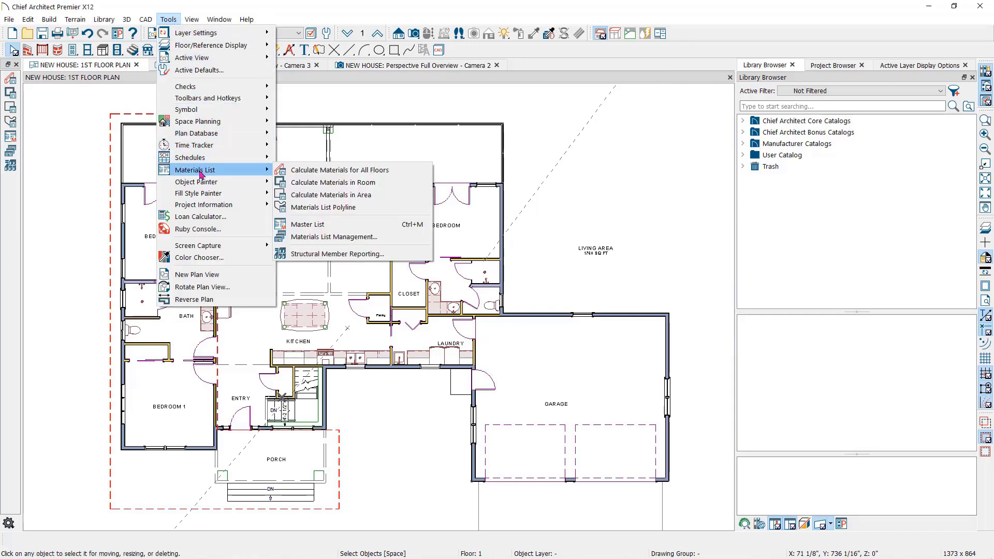
{"action": "mouse_move", "coordinate": [195, 170]}
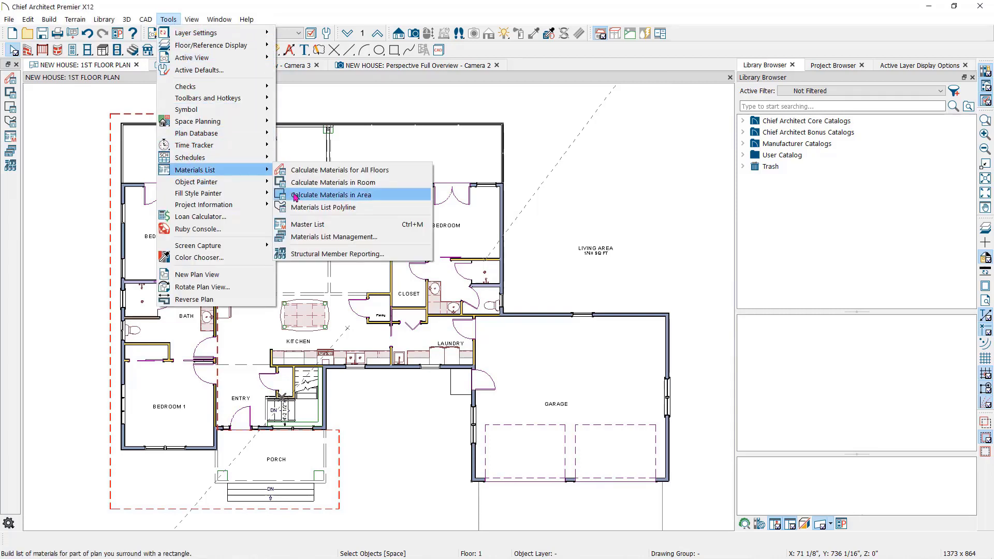
{"action": "left_click", "coordinate": [295, 198]}
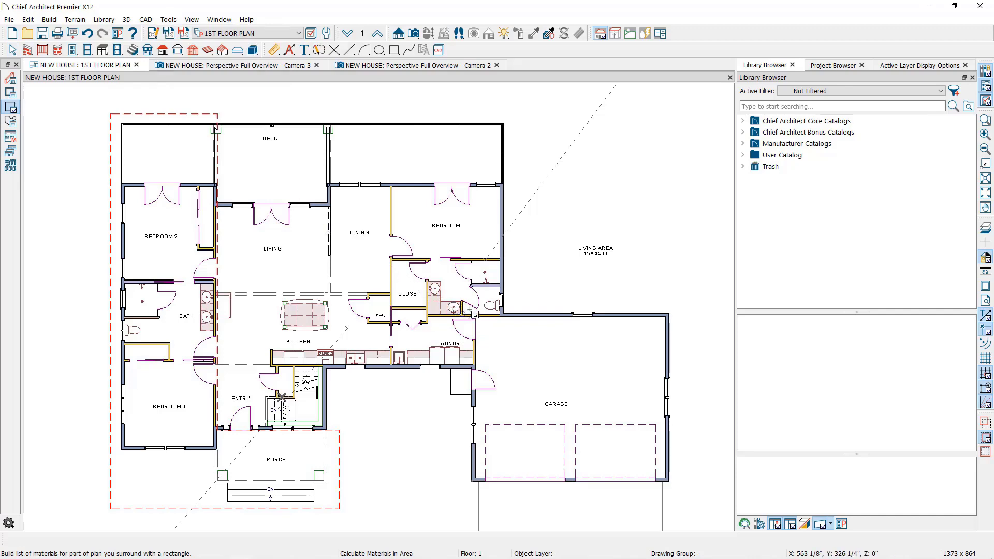
{"action": "left_click_drag", "start_coordinate": [462, 303], "coordinate": [699, 504]}
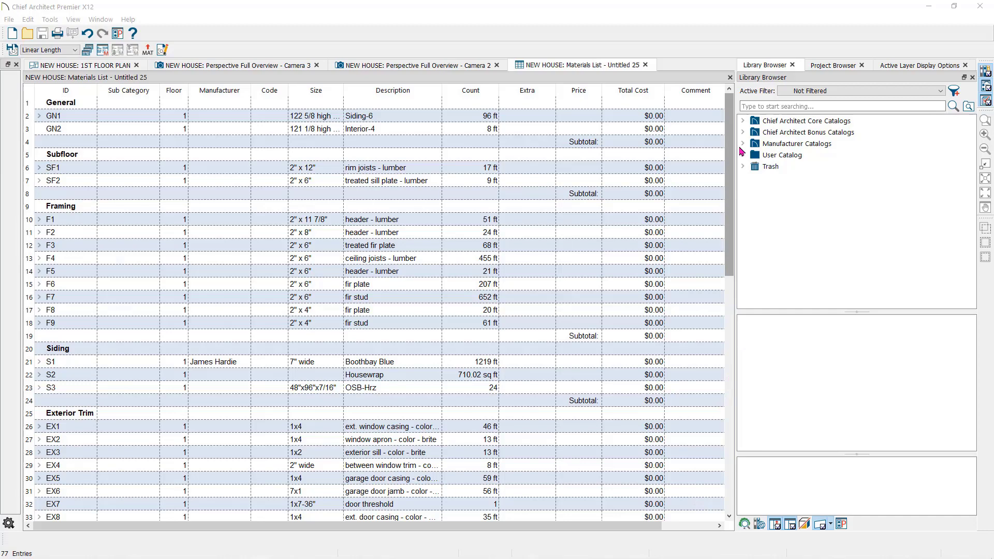
{"action": "left_click", "coordinate": [729, 78]}
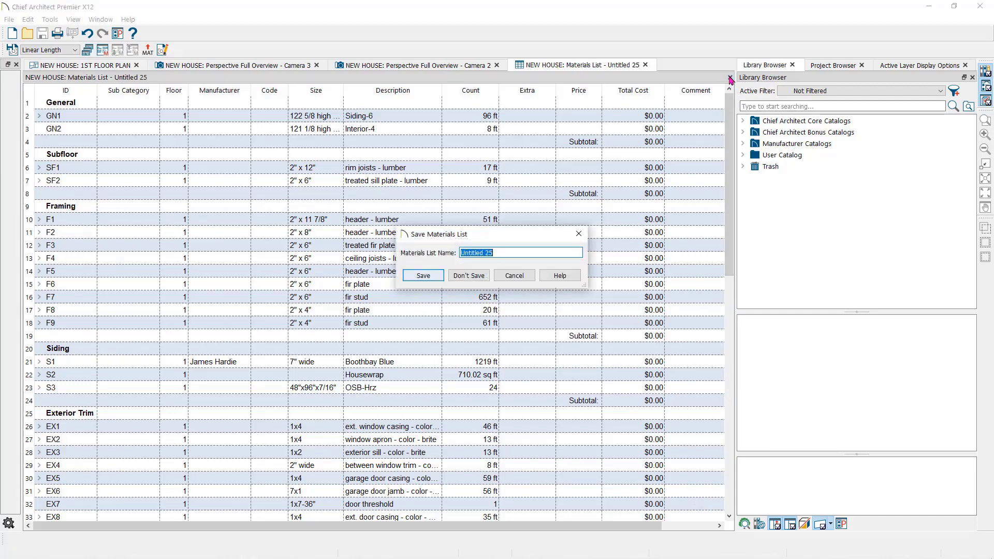
{"action": "left_click", "coordinate": [460, 276]}
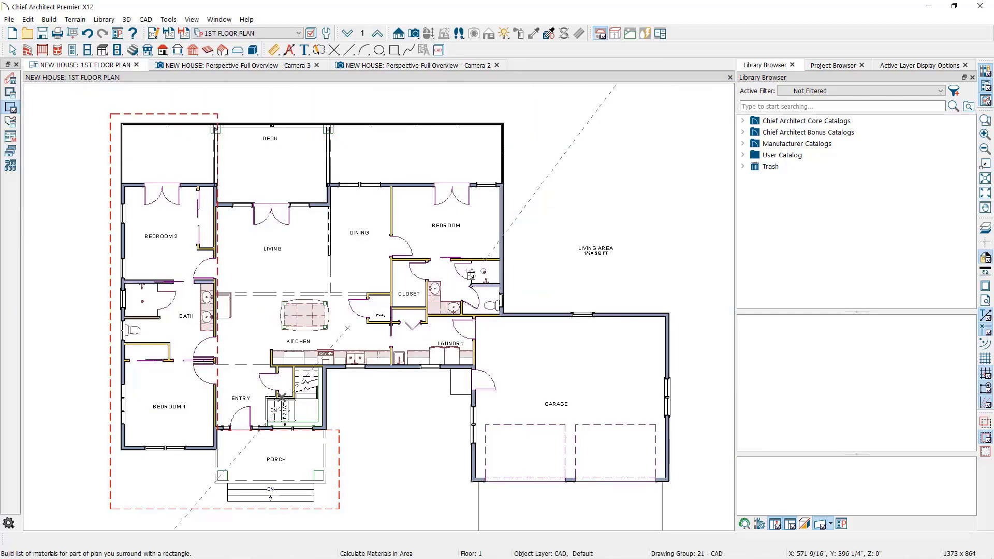
Convert the dashed red CAD rectangle around the bedroom wing into a Materials List Polyline
{"action": "key", "text": "space"}
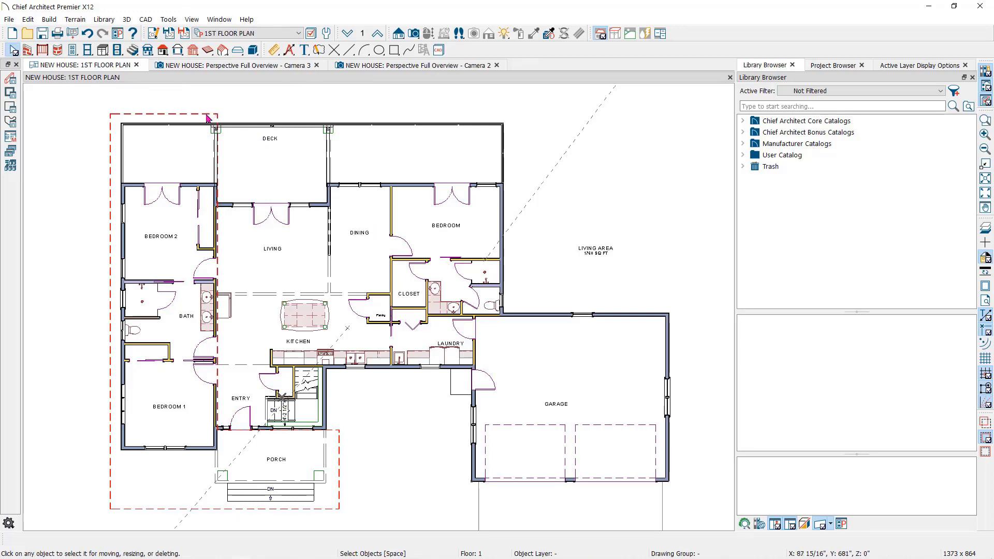
{"action": "left_click", "coordinate": [207, 116]}
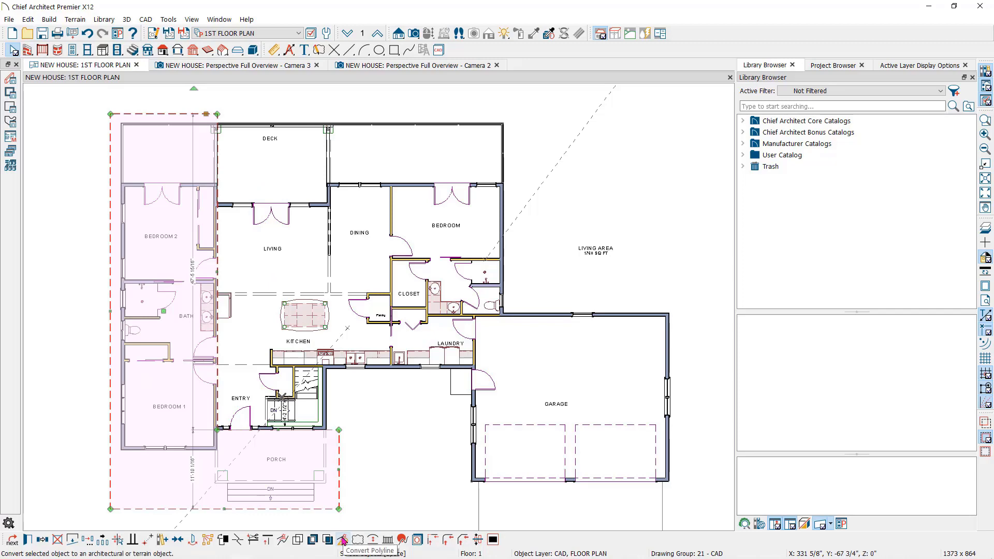
{"action": "left_click", "coordinate": [342, 540]}
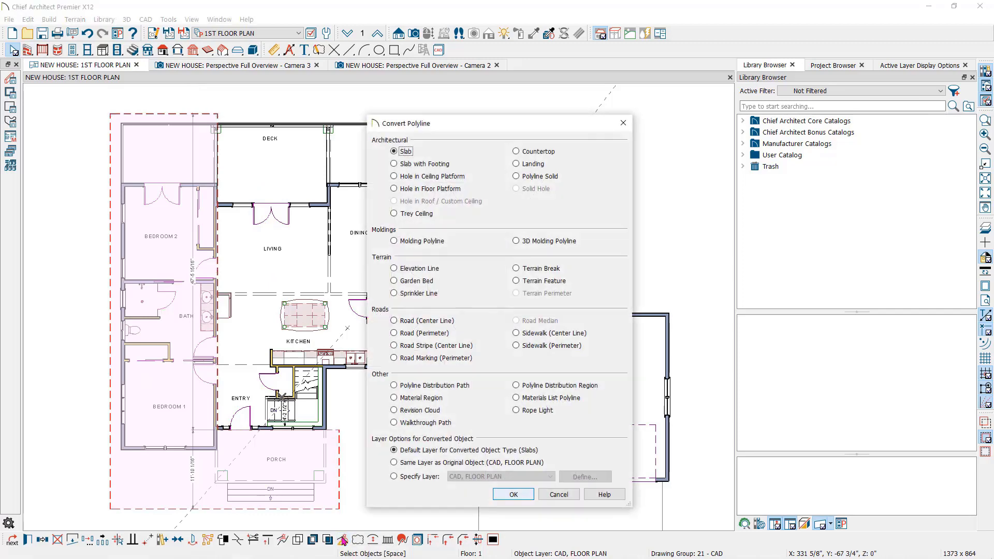
{"action": "left_click", "coordinate": [517, 398]}
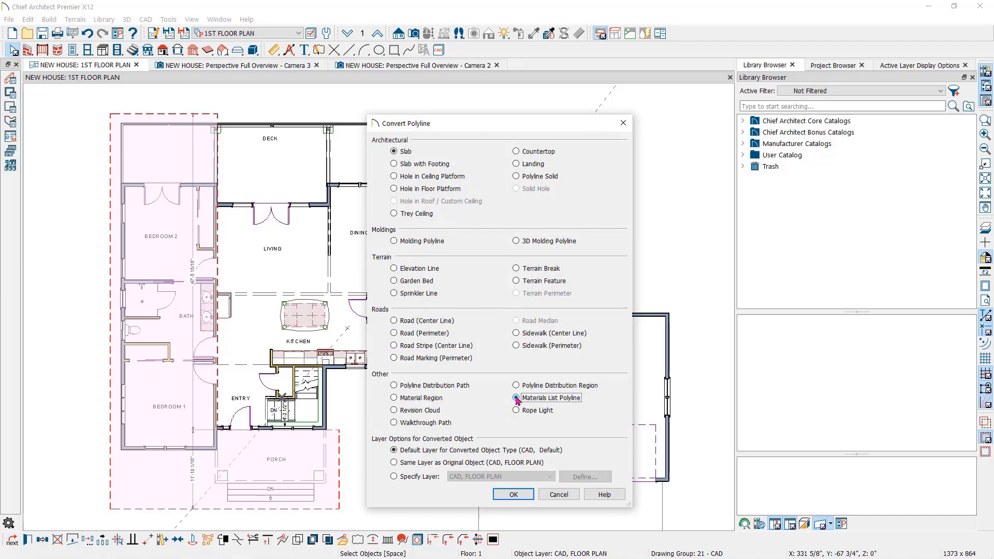
{"action": "left_click", "coordinate": [515, 496]}
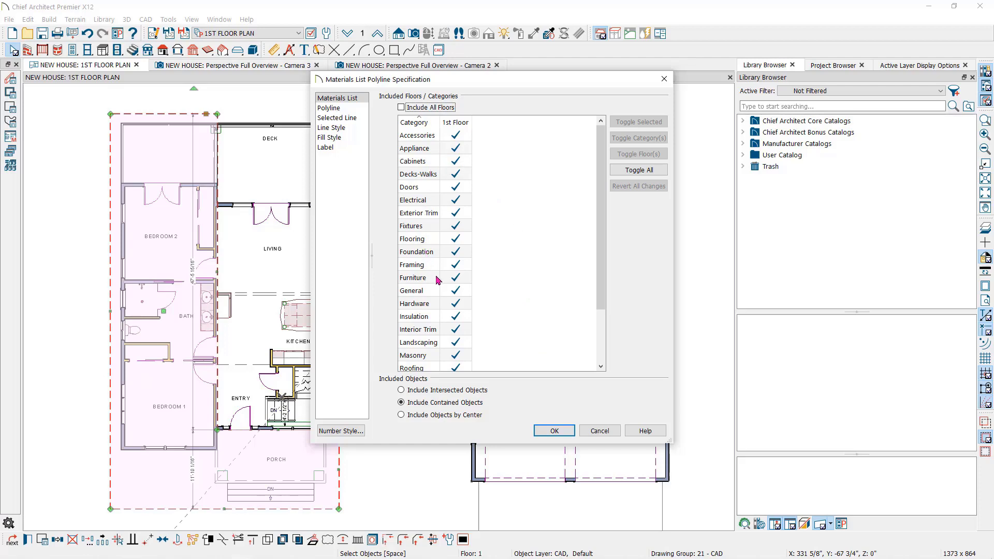
Limit the polyline's list to Doors, Flooring, Framing and General categories across all floors
{"action": "left_click", "coordinate": [621, 174]}
{"action": "left_click", "coordinate": [621, 174]}
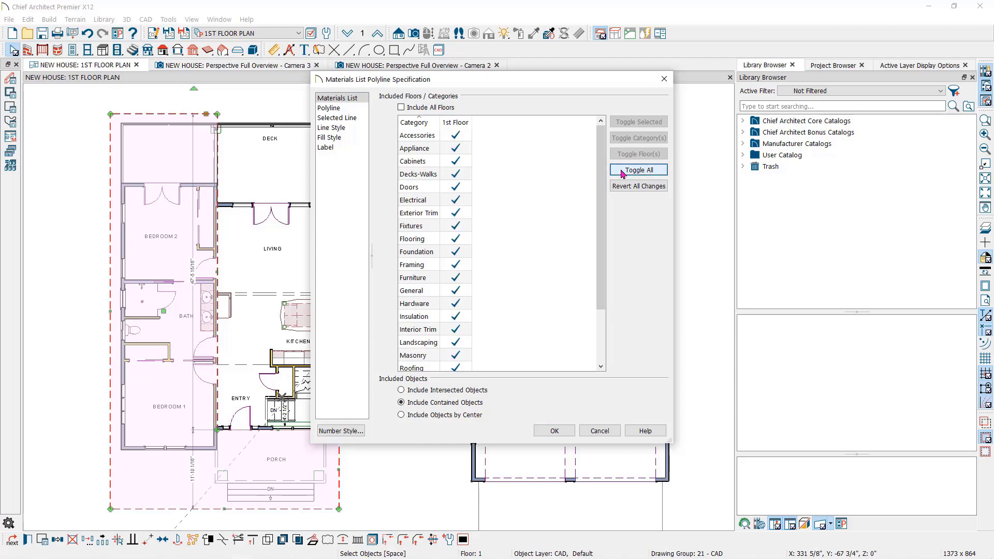
{"action": "left_click", "coordinate": [622, 174]}
{"action": "left_click", "coordinate": [455, 187]}
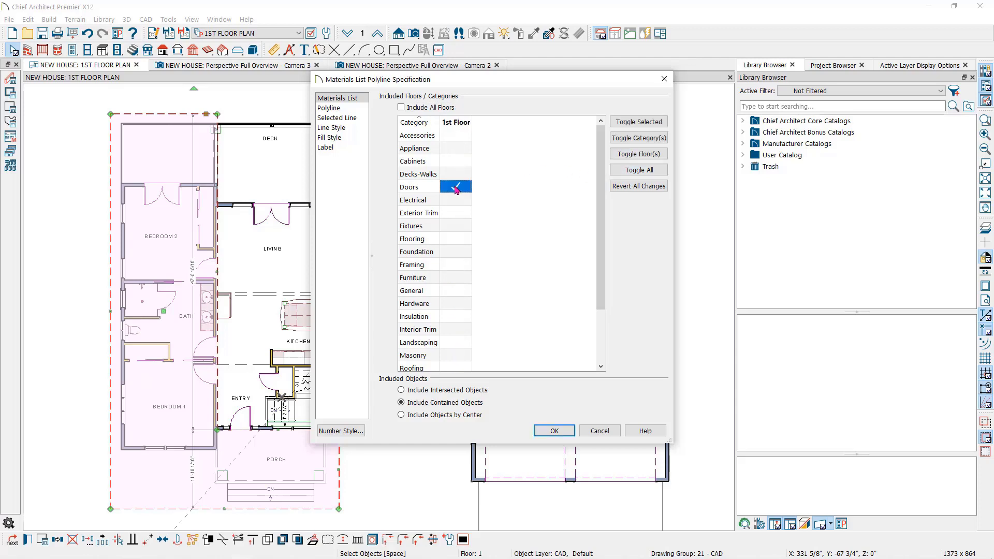
{"action": "left_click", "coordinate": [452, 236]}
{"action": "left_click", "coordinate": [453, 266]}
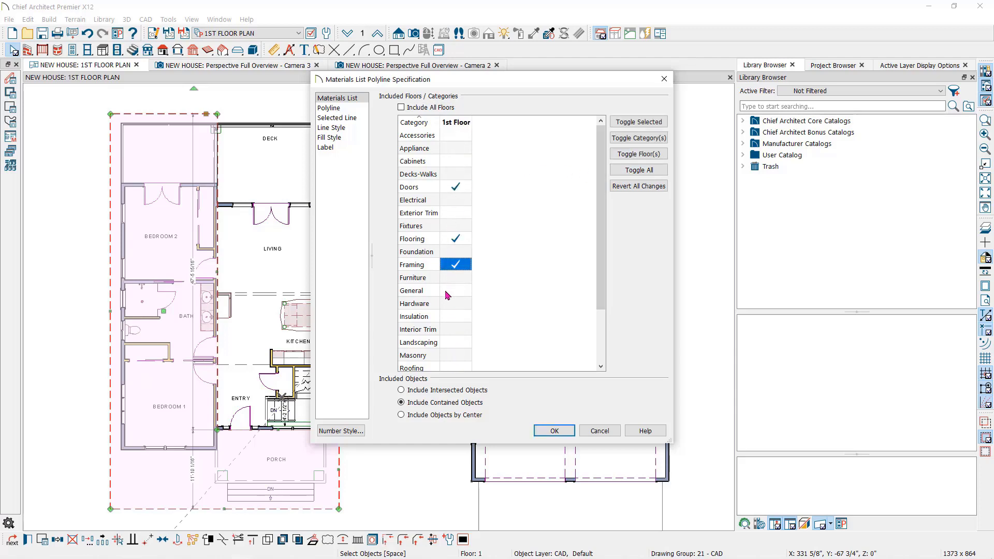
{"action": "left_click", "coordinate": [448, 292]}
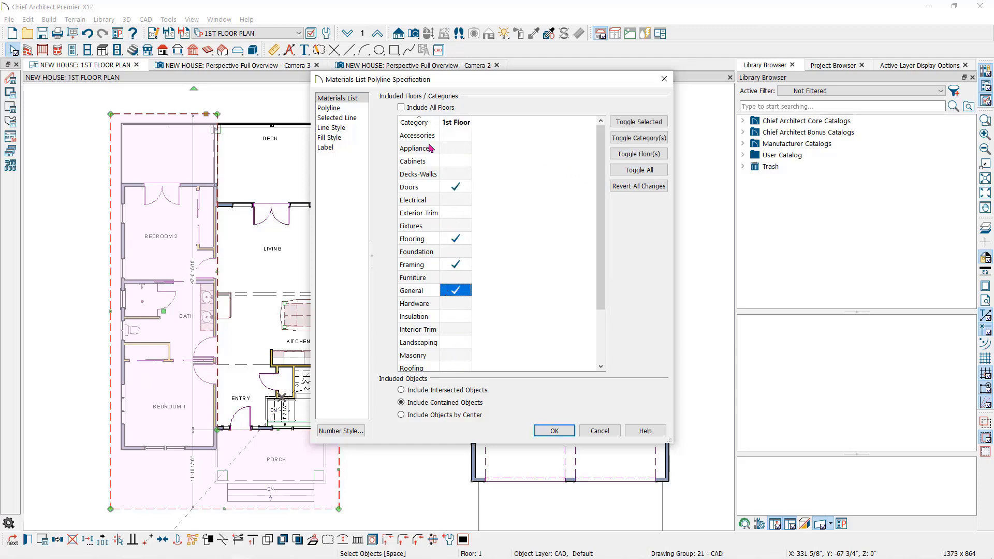
{"action": "left_click", "coordinate": [403, 108]}
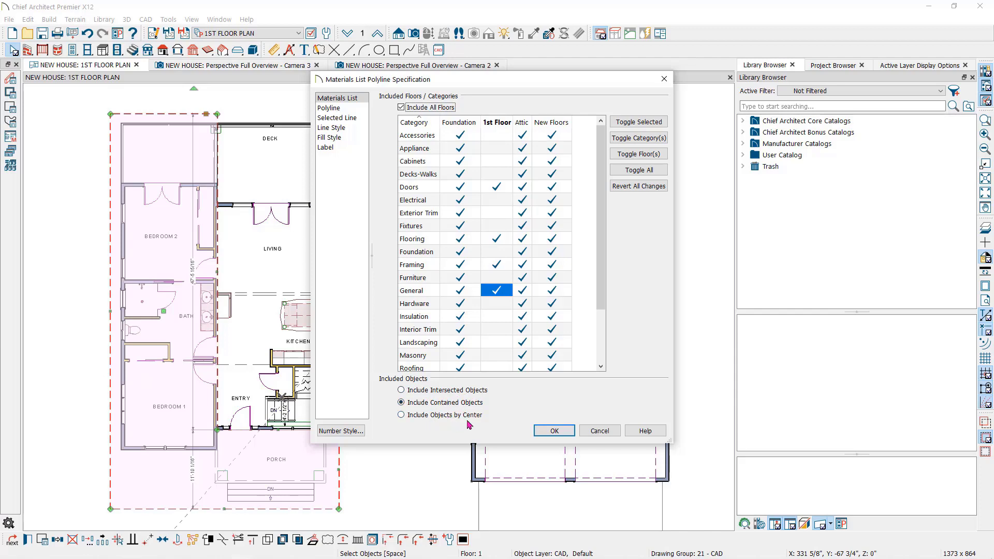
{"action": "left_click", "coordinate": [549, 431]}
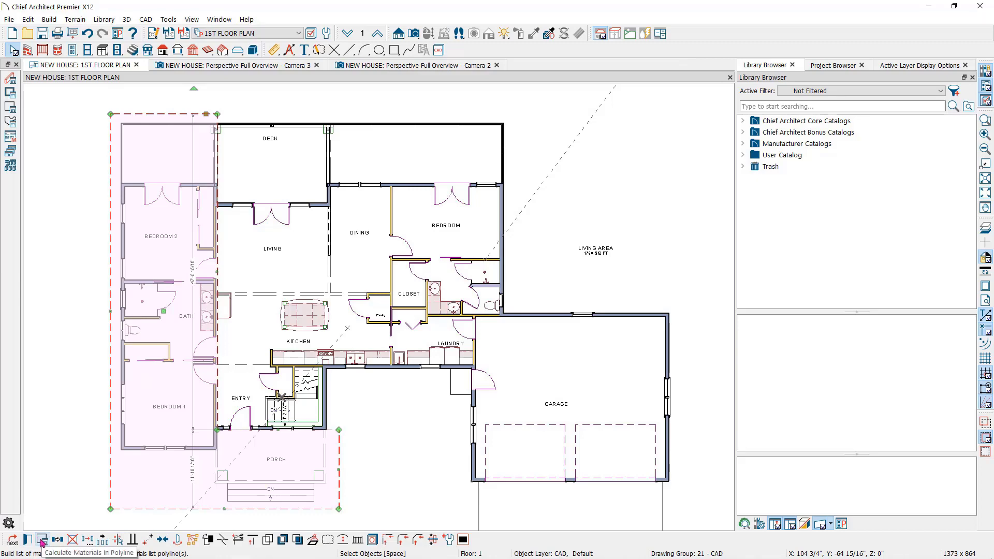
Generate the materials list for the bedroom-wing polyline, review it and close it unsaved
{"action": "left_click", "coordinate": [42, 542]}
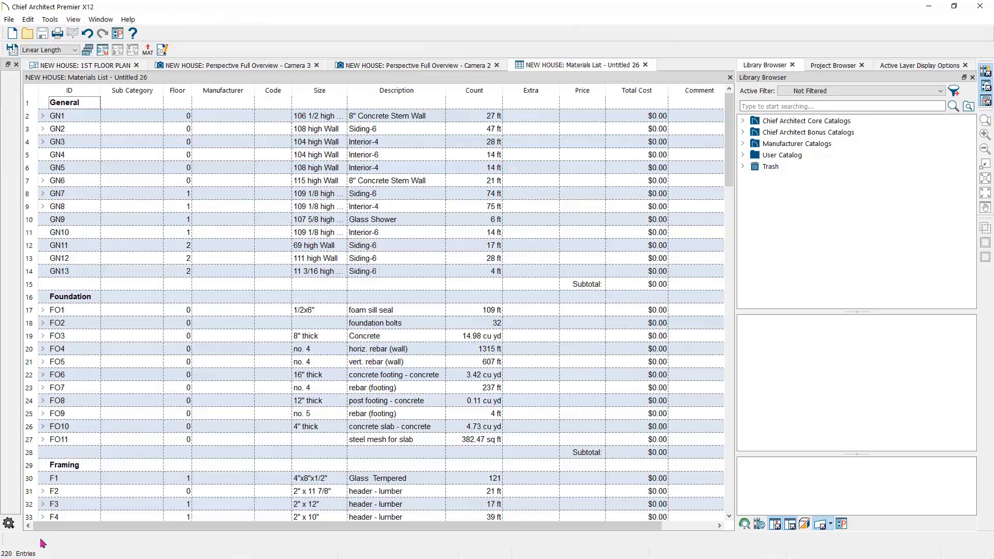
{"action": "left_click", "coordinate": [646, 65]}
{"action": "left_click", "coordinate": [471, 276]}
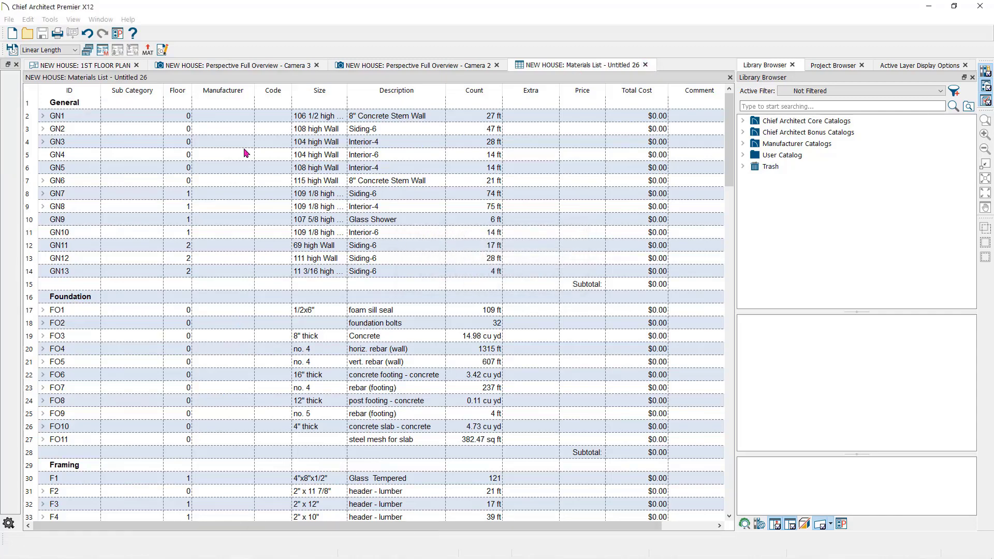
{"action": "left_click", "coordinate": [168, 20]}
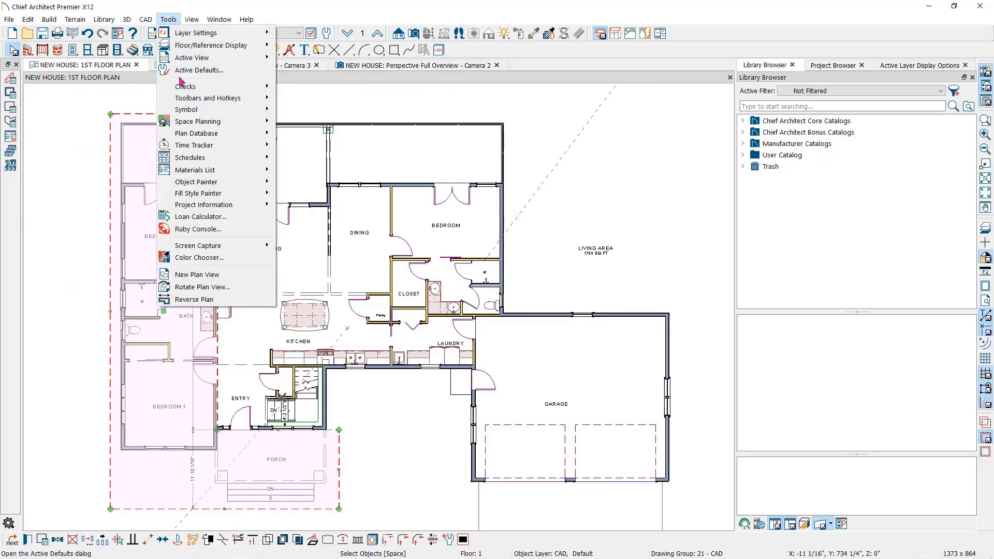
{"action": "mouse_move", "coordinate": [195, 169]}
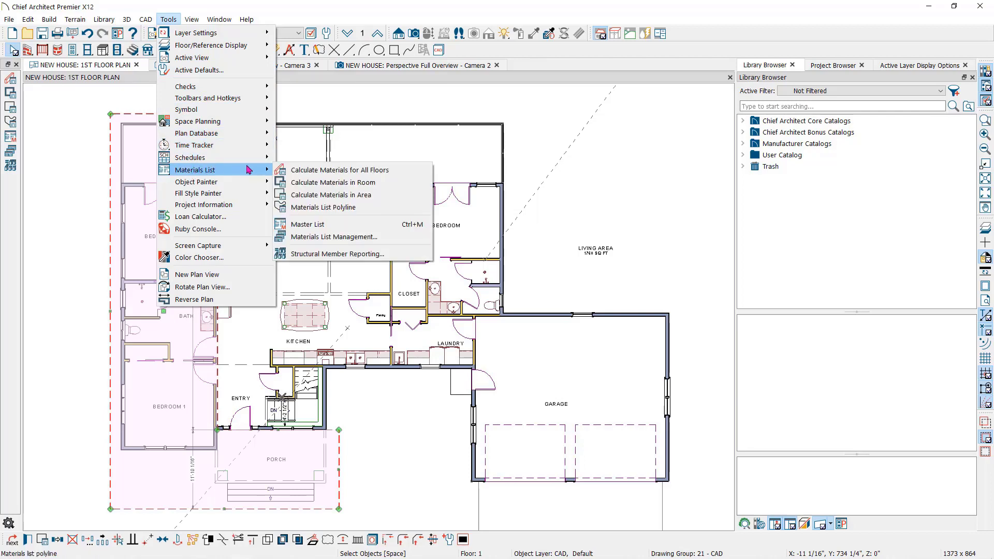
Draw a materials list polyline around the closet and bathroom and calculate its materials
{"action": "left_click", "coordinate": [324, 210]}
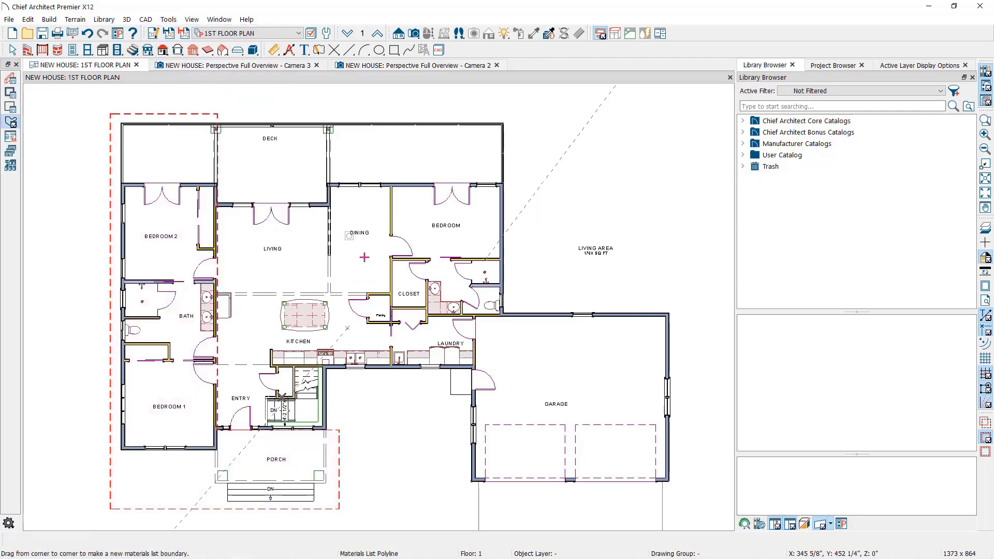
{"action": "left_click_drag", "start_coordinate": [380, 242], "coordinate": [520, 332]}
{"action": "key", "text": "space"}
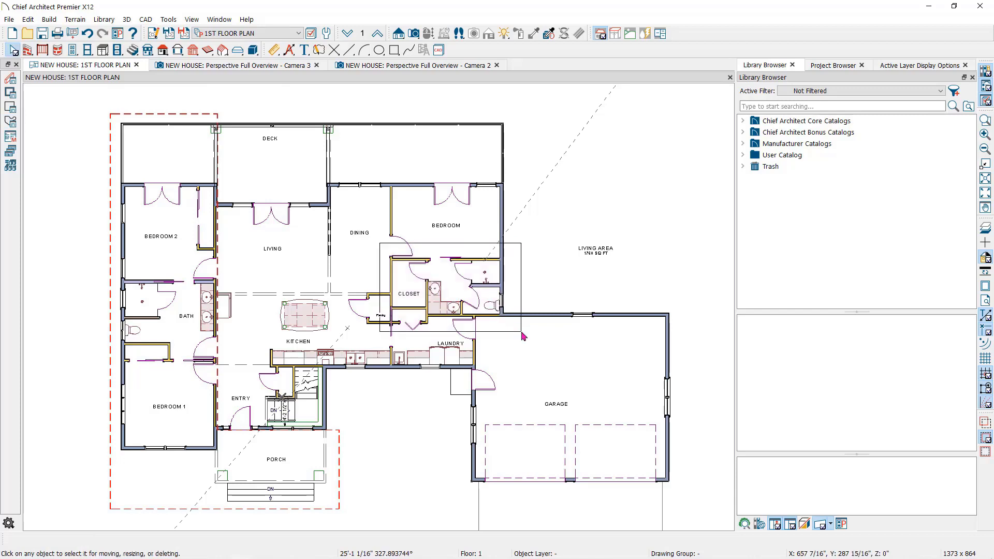
{"action": "left_click", "coordinate": [521, 331]}
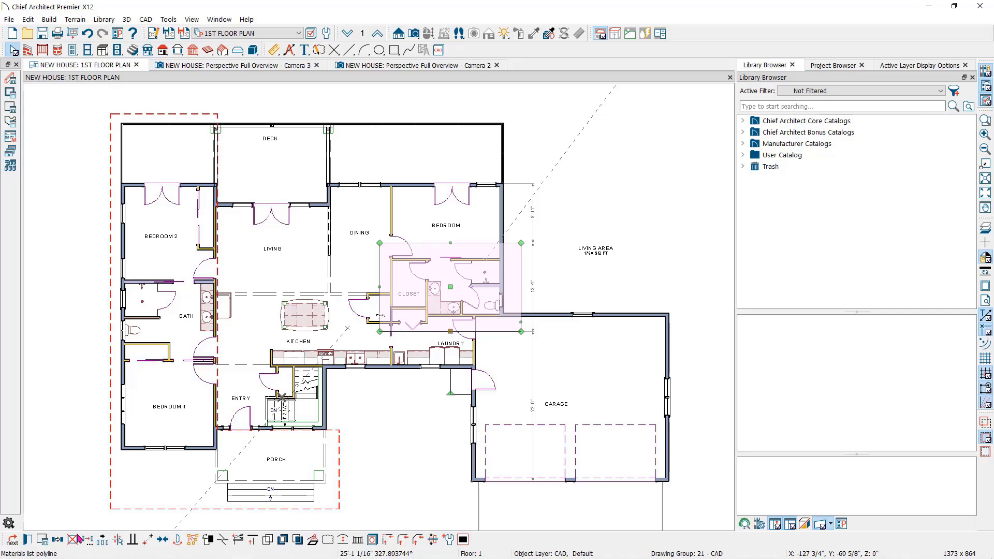
{"action": "left_click", "coordinate": [44, 542]}
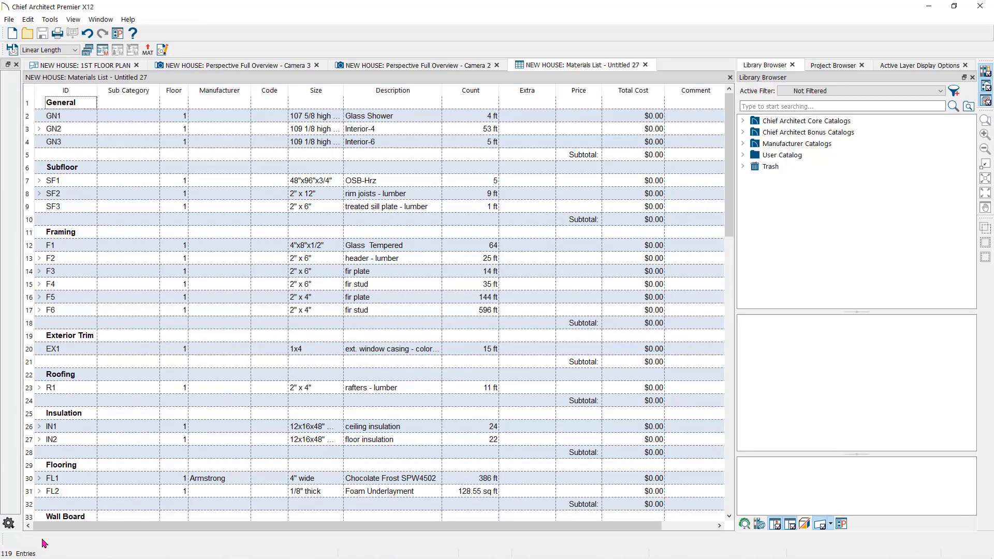
Give Glass Shower item GN1 a total cost of 1.50 and manufacturer BONO TECH
{"action": "left_click", "coordinate": [627, 117]}
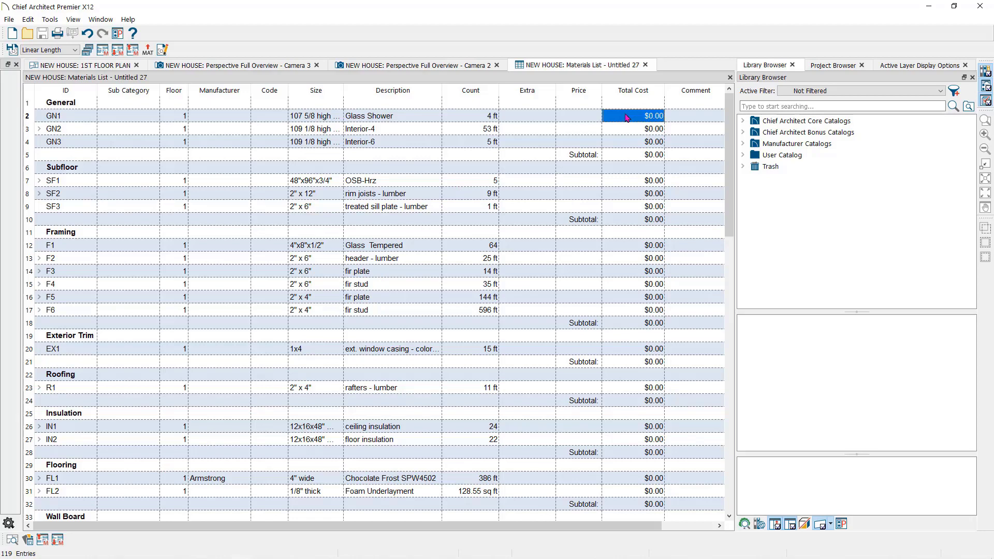
{"action": "type", "text": "1.50"}
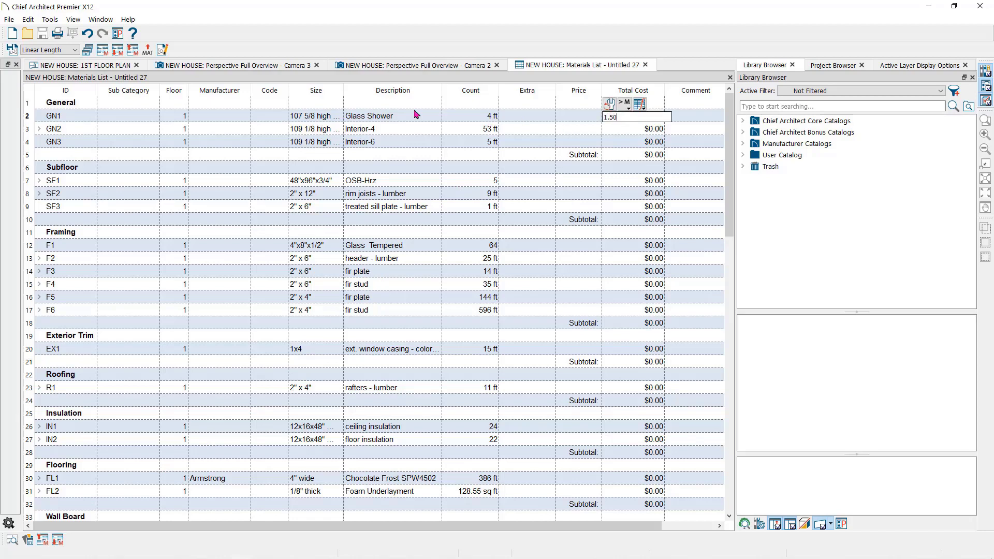
{"action": "left_click", "coordinate": [229, 119]}
{"action": "left_click", "coordinate": [228, 119]}
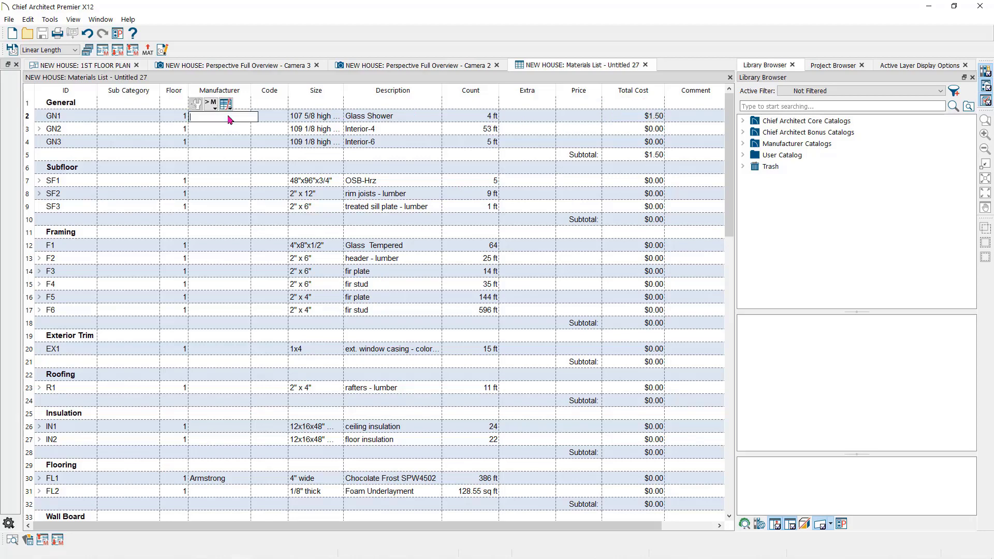
{"action": "type", "text": "BONO TECH"}
{"action": "left_click_drag", "start_coordinate": [727, 178], "coordinate": [723, 507]}
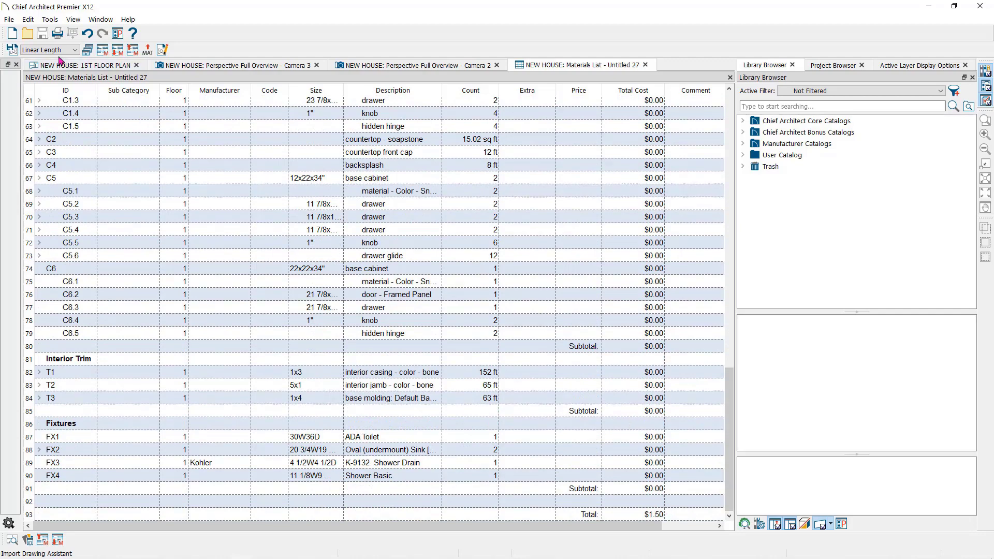
Save the active materials list as 'COSTS 3' and close it
{"action": "left_click", "coordinate": [13, 50]}
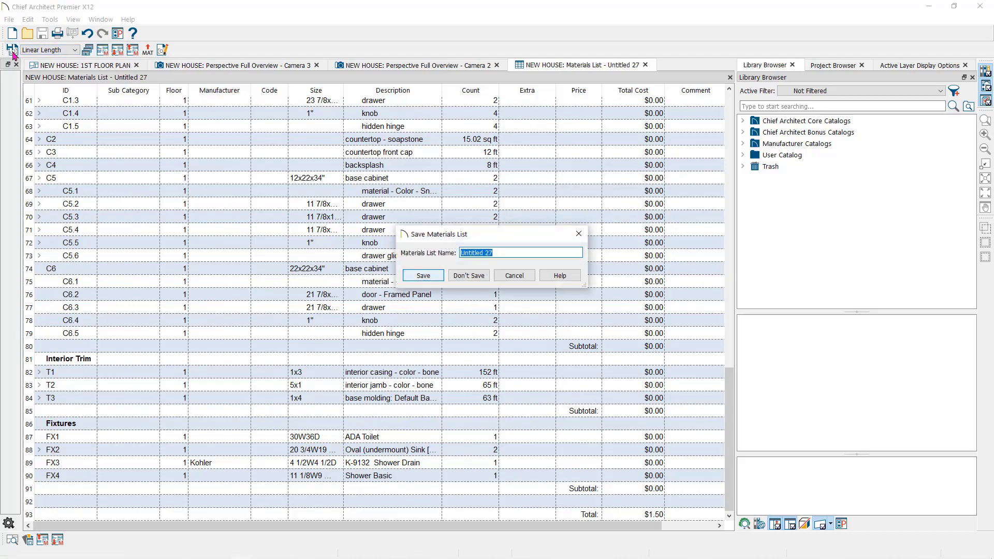
{"action": "type", "text": "CO"}
{"action": "type", "text": "STS "}
{"action": "type", "text": "3"}
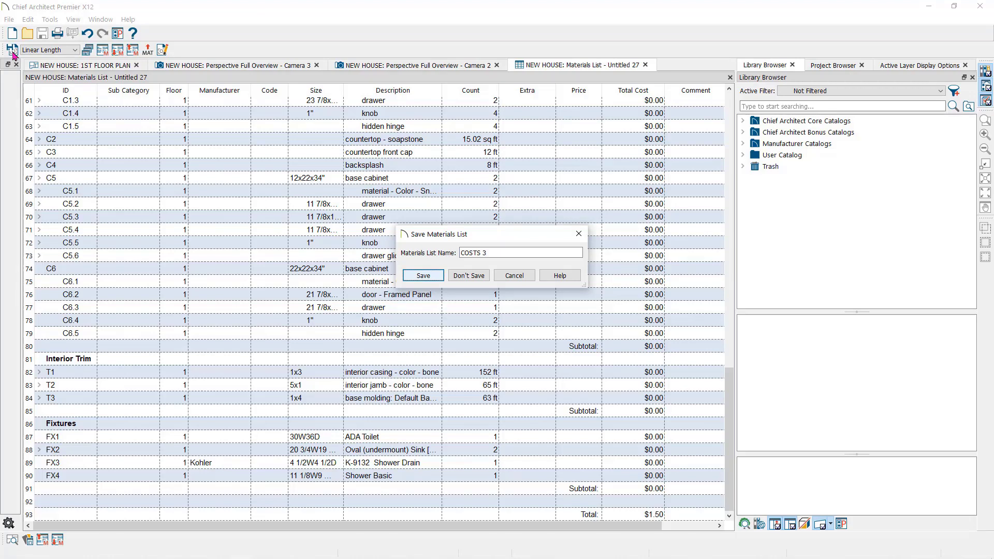
{"action": "key", "text": "Return"}
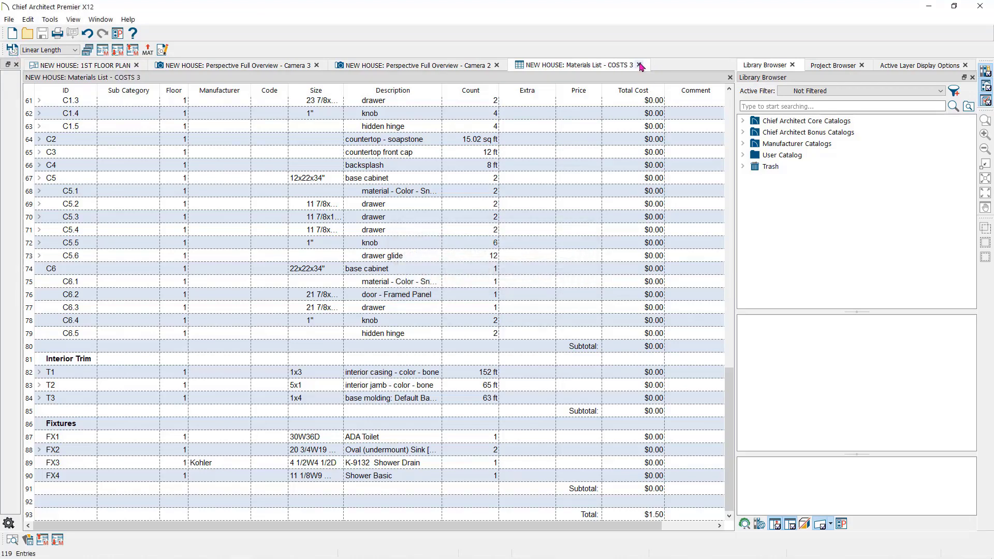
{"action": "left_click", "coordinate": [641, 65]}
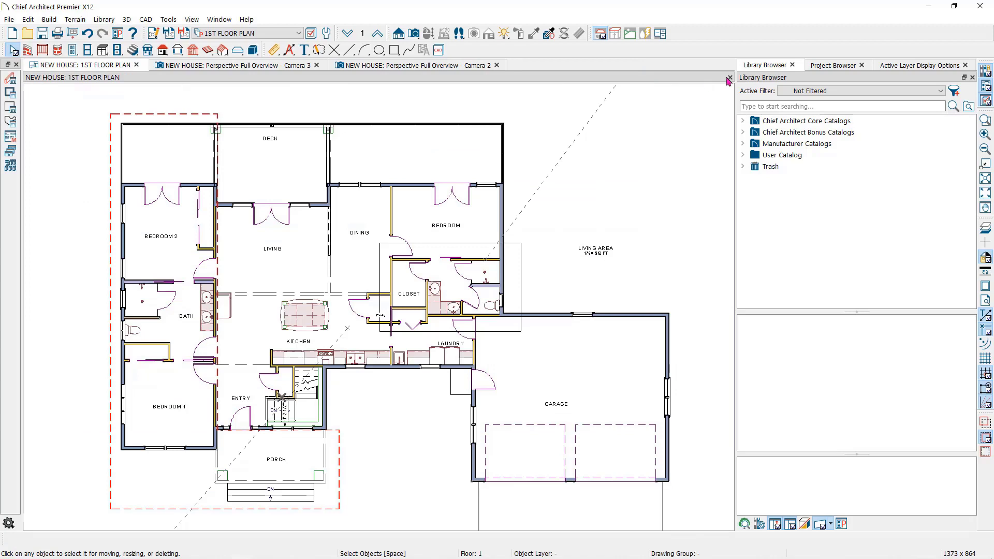
Reopen COSTS 3 from NEW HOUSE.plan > Materials Lists in the Project Browser
{"action": "left_click", "coordinate": [823, 69]}
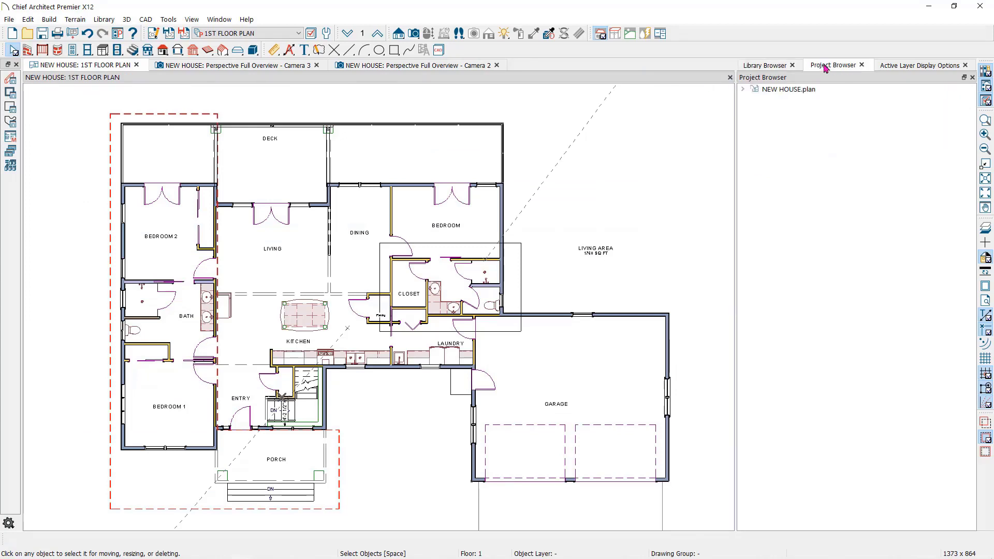
{"action": "left_click", "coordinate": [743, 90]}
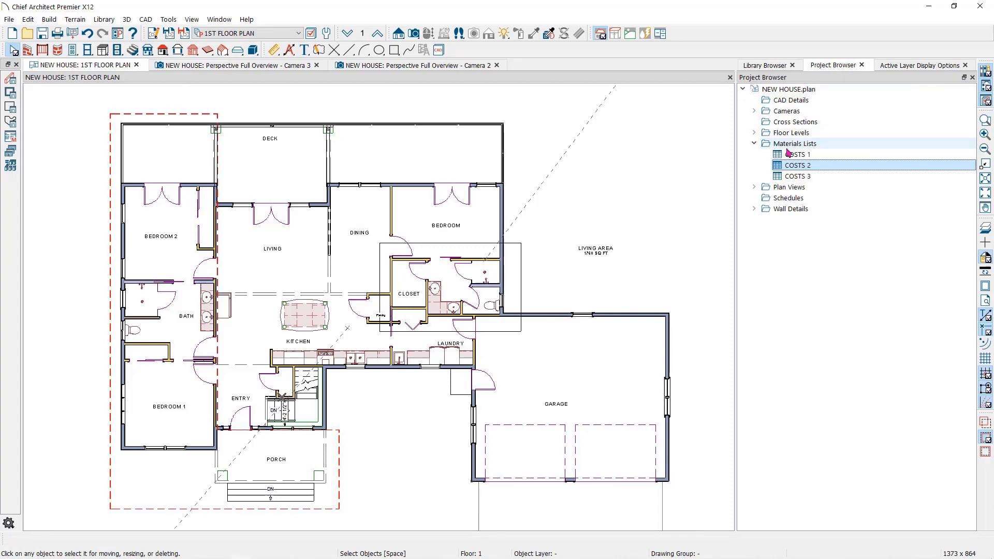
{"action": "double_click", "coordinate": [792, 177]}
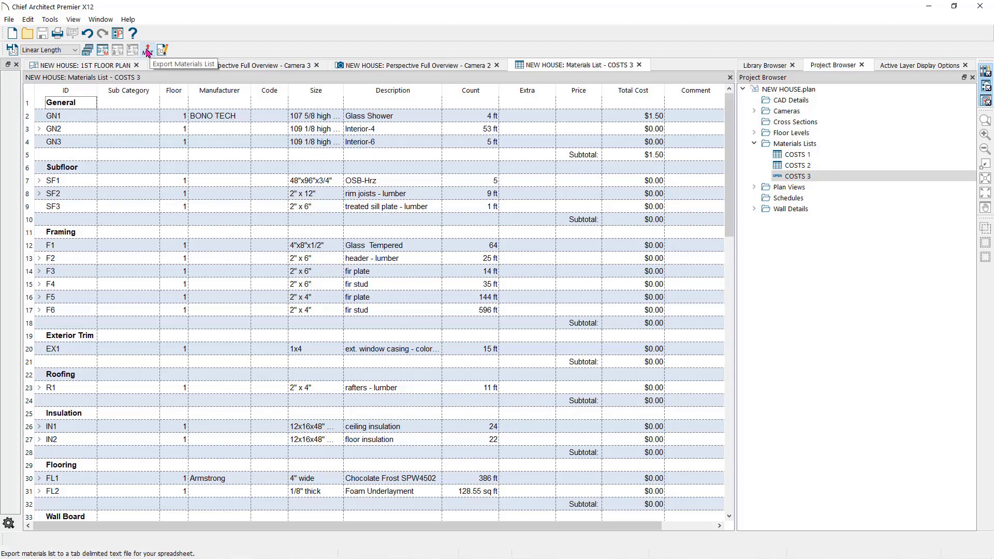
Export COSTS 3 as an Excel spreadsheet (XML) keeping headers, hidden columns and colours
{"action": "left_click", "coordinate": [148, 51]}
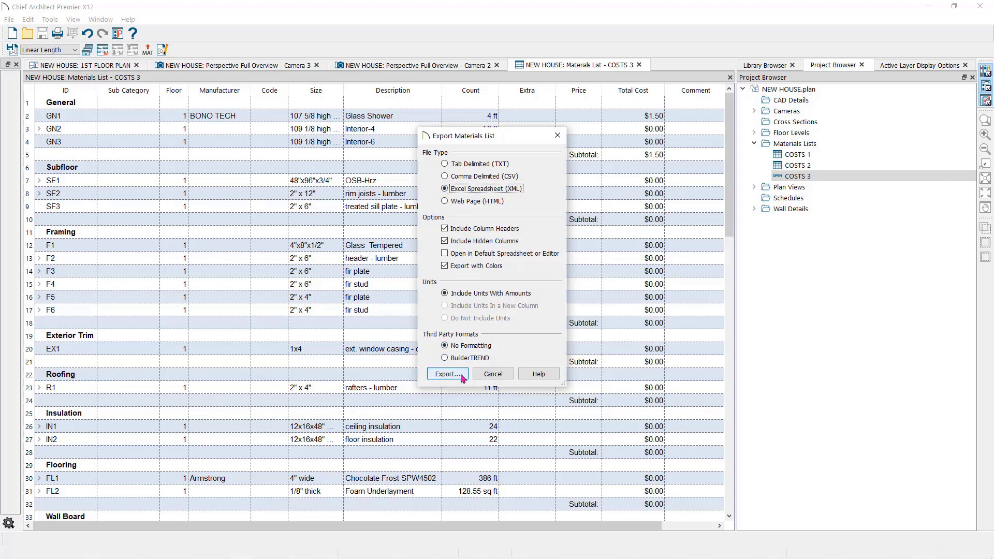
{"action": "left_click", "coordinate": [502, 376]}
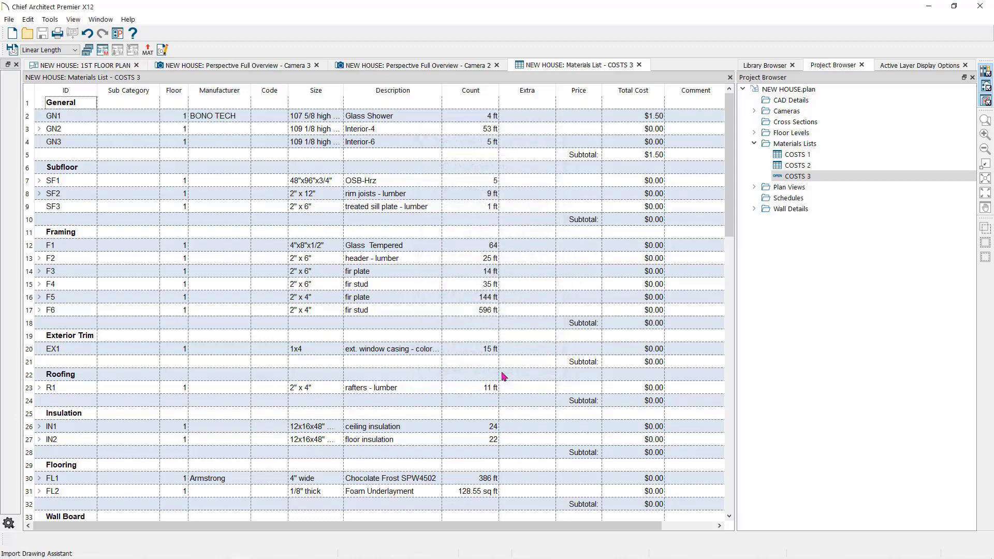